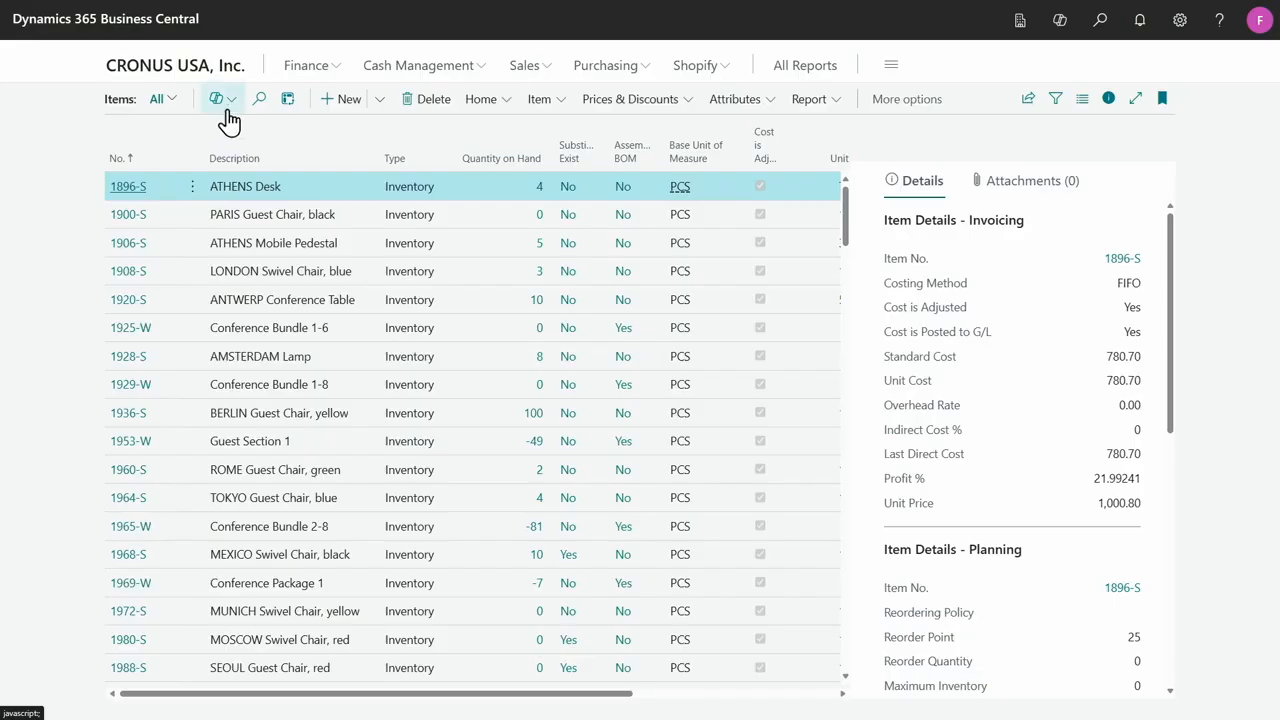
- Generate a Copilot analysis of the items list from the prompt "show item desc, on hand info, unit cost"
{"action": "left_click", "coordinate": [234, 104]}
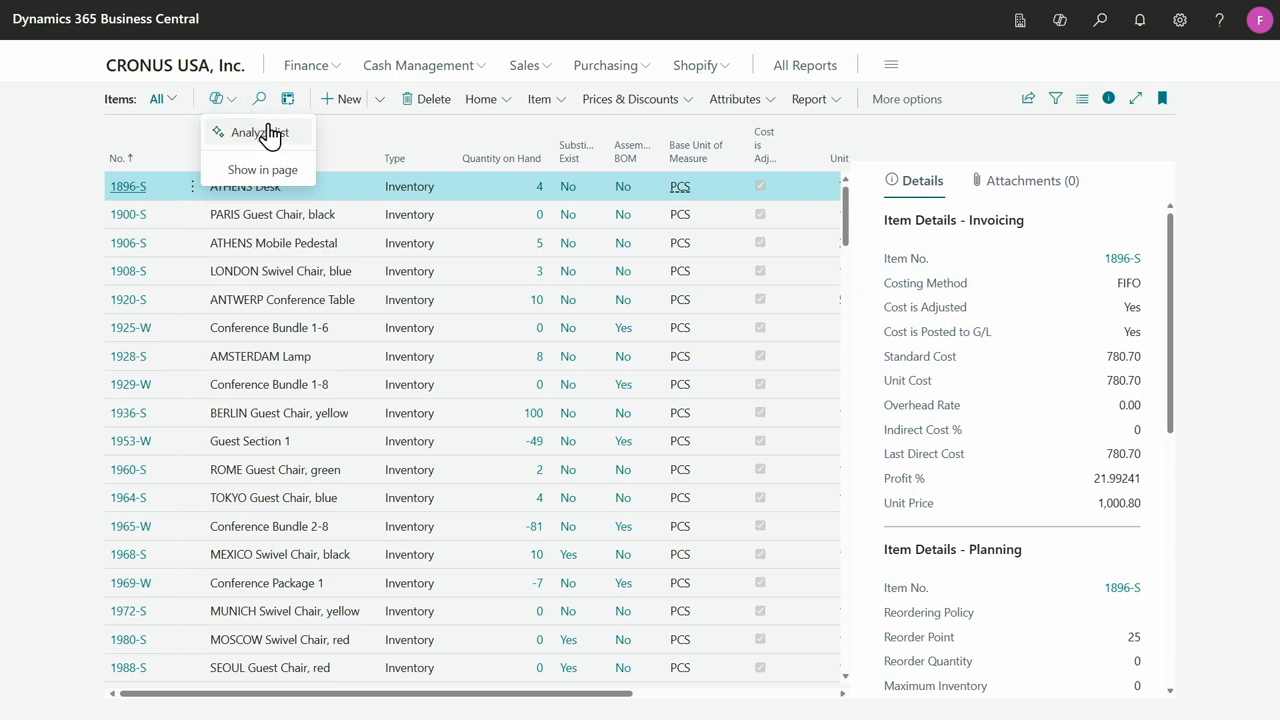
{"action": "left_click", "coordinate": [299, 133]}
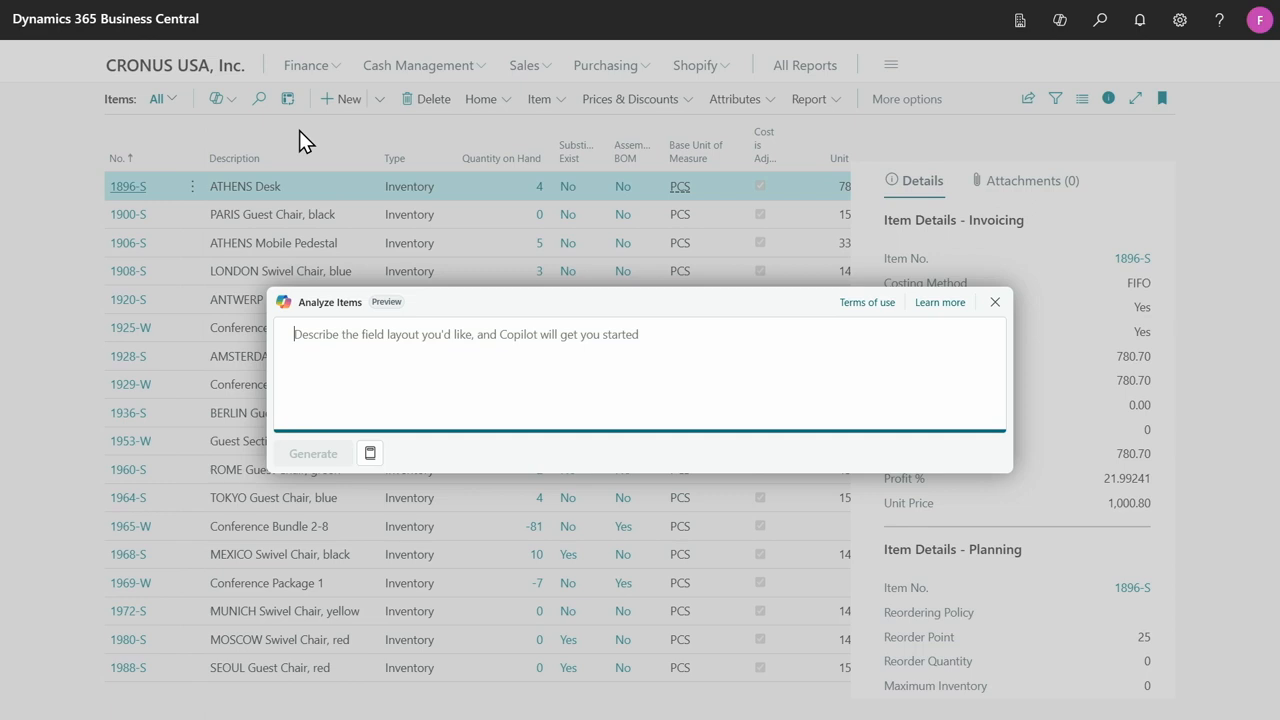
{"action": "type", "text": "show"}
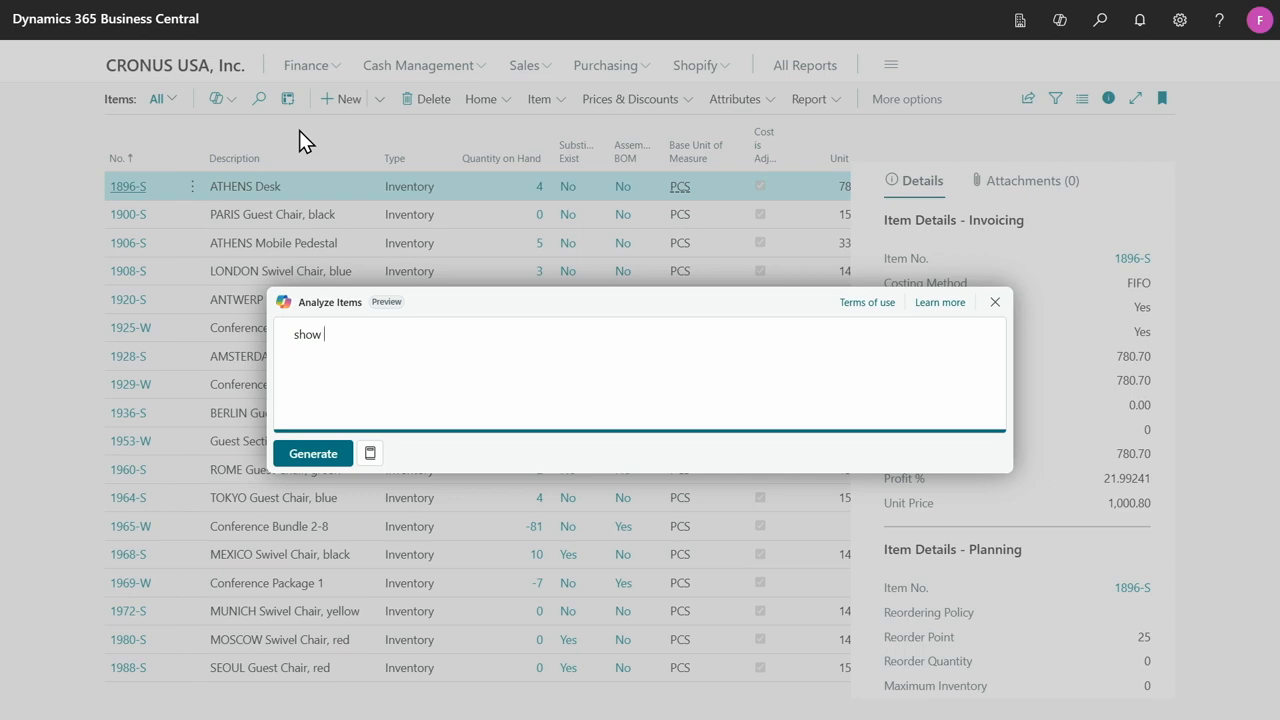
{"action": "type", "text": "item desc, on hand info, unit cos"}
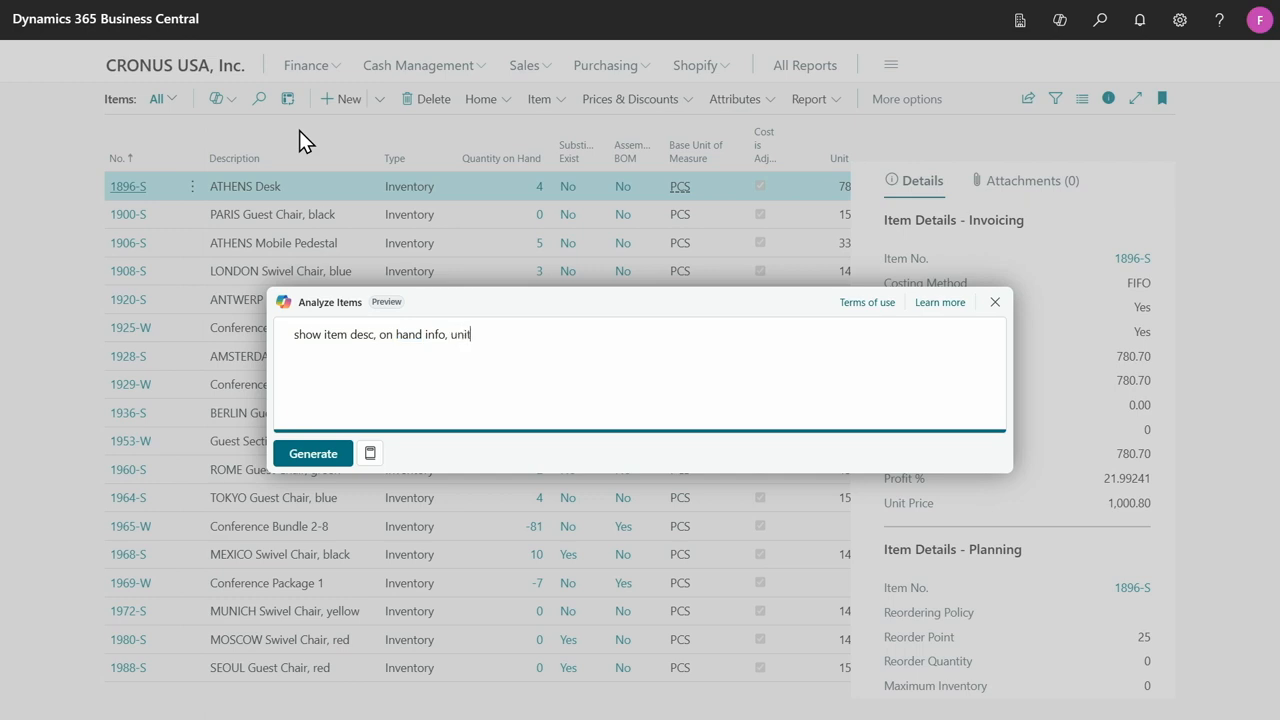
{"action": "type", "text": "t"}
{"action": "left_click", "coordinate": [314, 446]}
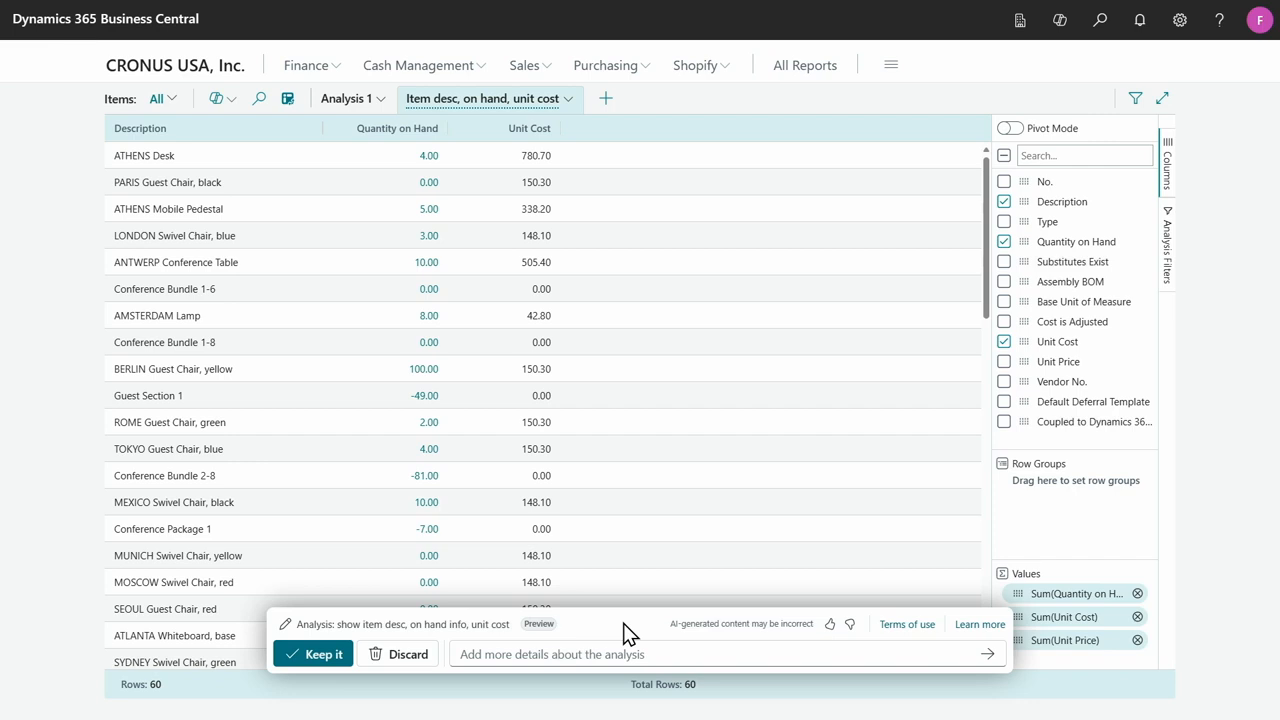
- Refine the analysis with the prompt "sort unit cost desc" and compare the result with the first version
{"action": "left_click", "coordinate": [579, 651]}
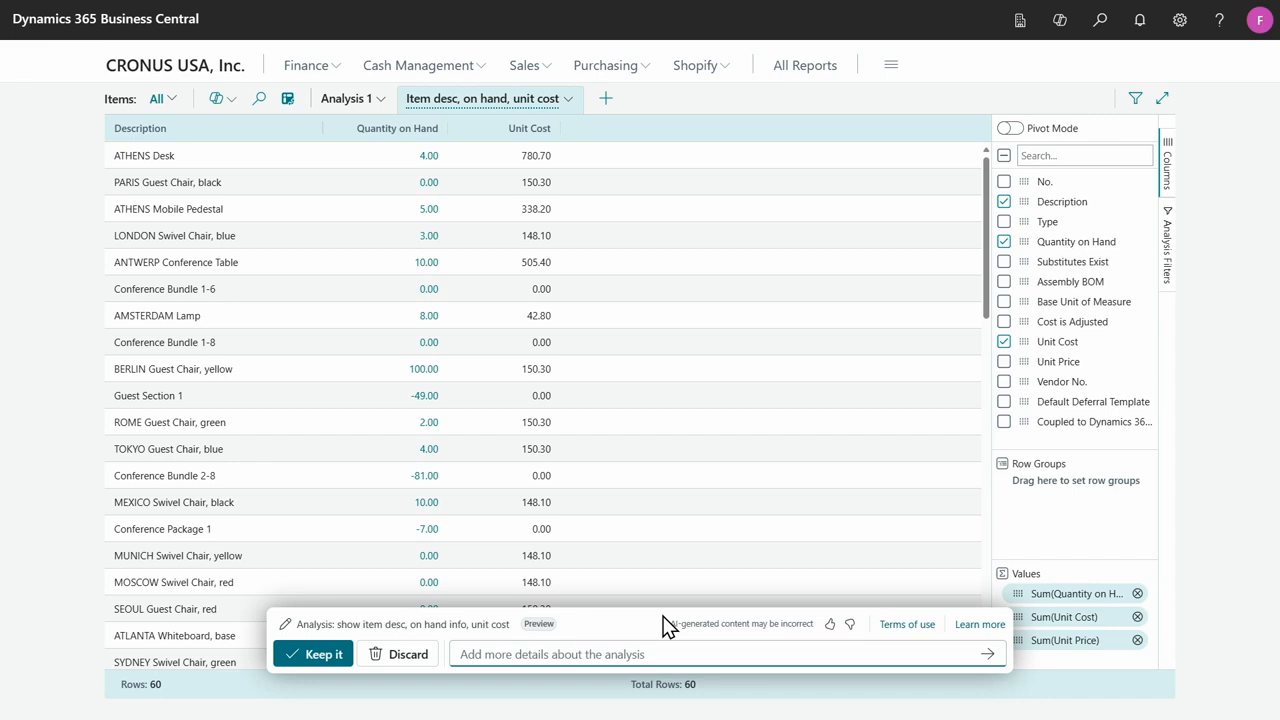
{"action": "type", "text": "sort"}
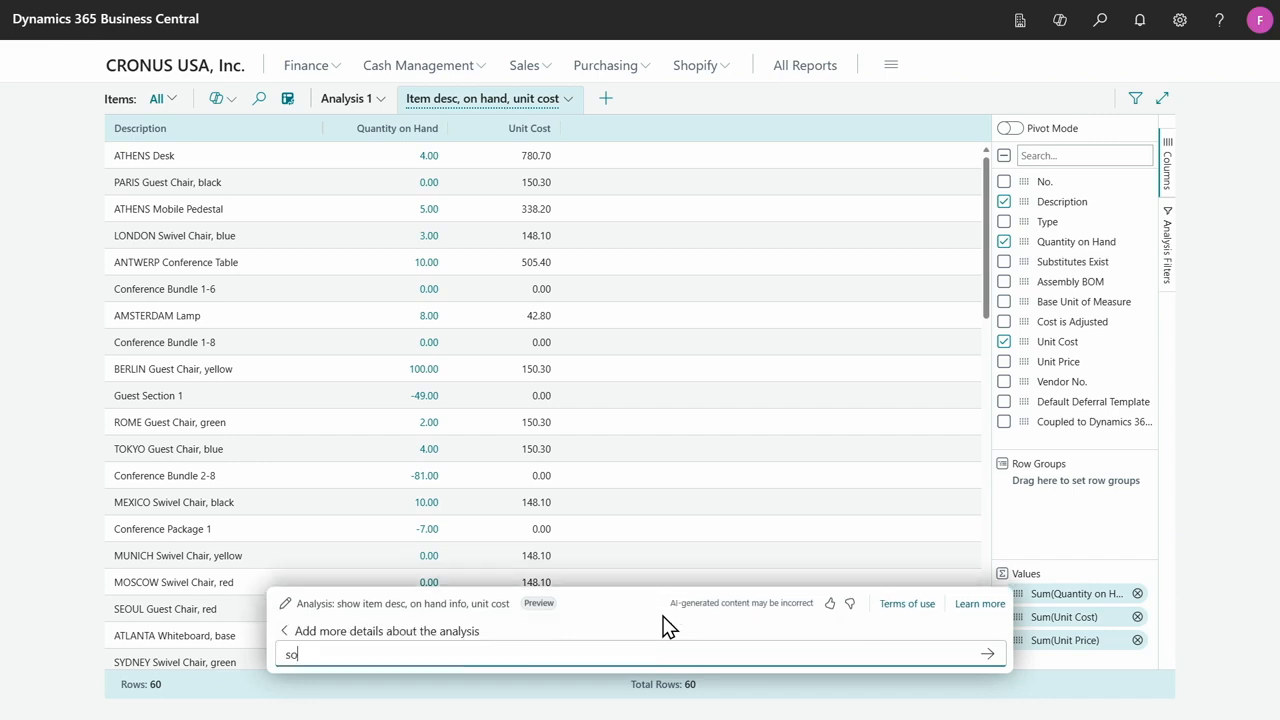
{"action": "type", "text": " unit cost desc"}
{"action": "key", "text": "Return"}
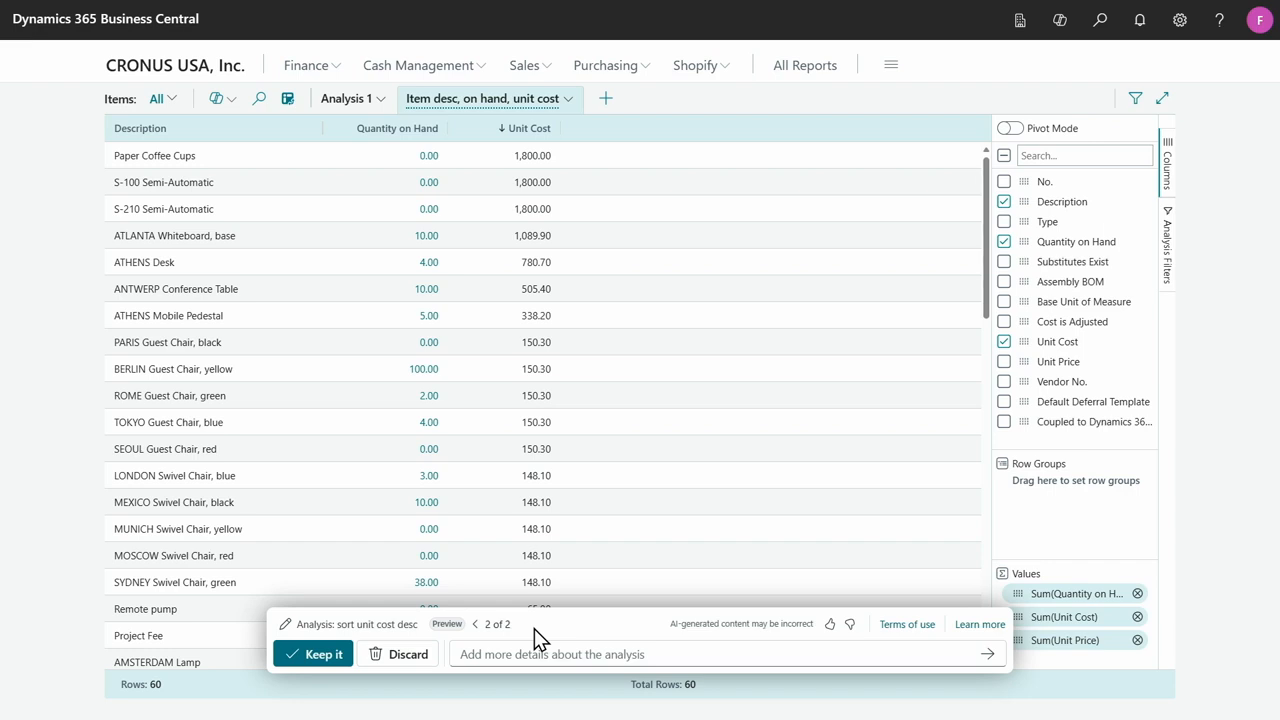
{"action": "left_click", "coordinate": [477, 625]}
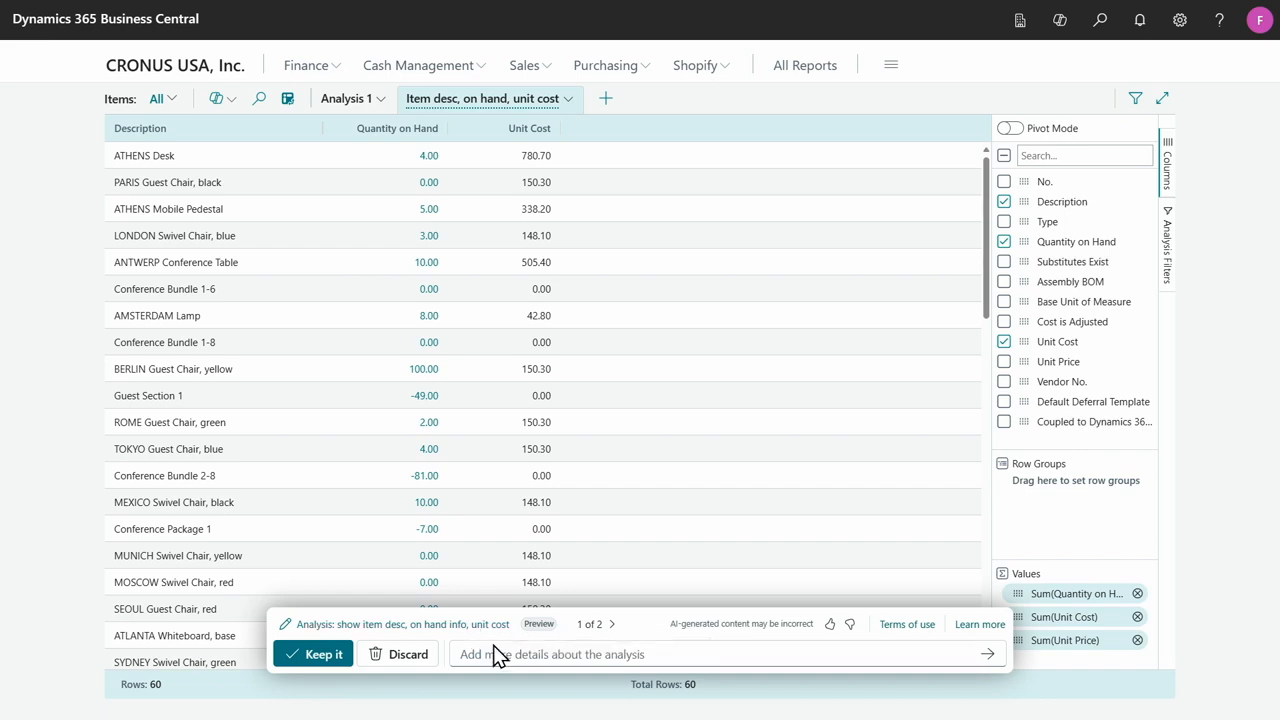
{"action": "left_click", "coordinate": [611, 624]}
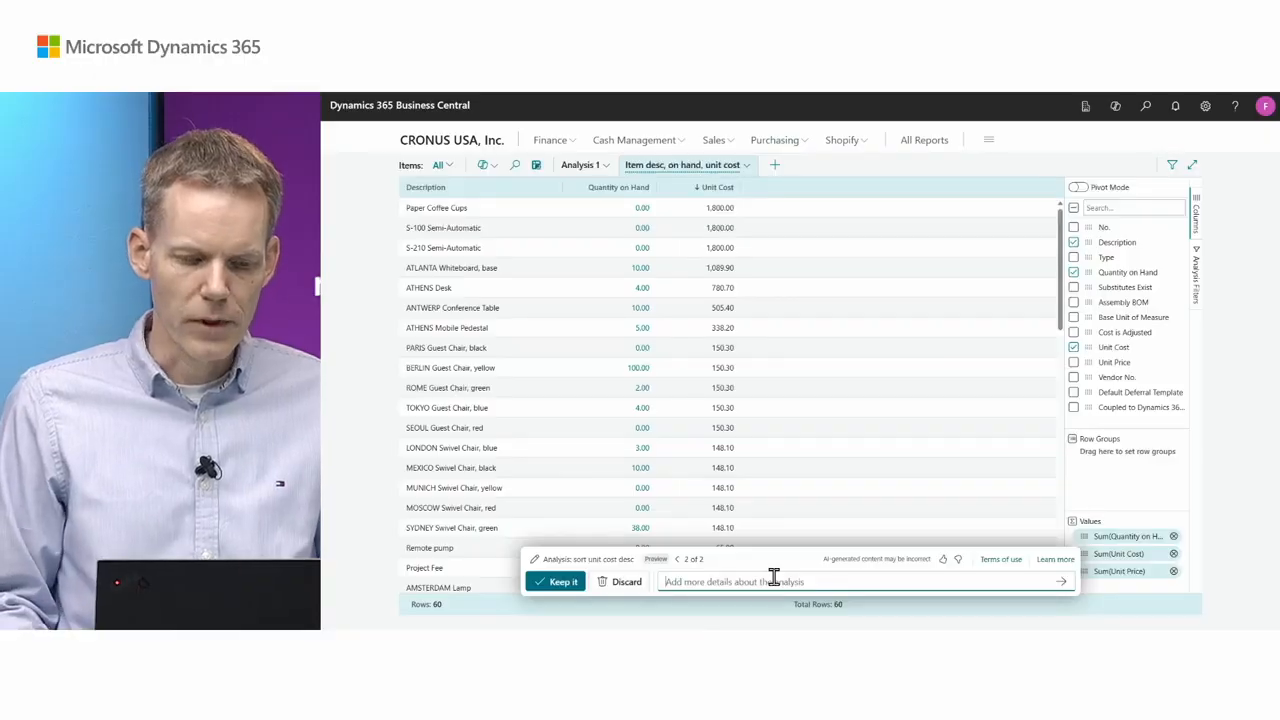
- Refine the analysis with the additional prompt "show only items with a replacemetn"
{"action": "left_click", "coordinate": [773, 578]}
{"action": "type", "text": "show"}
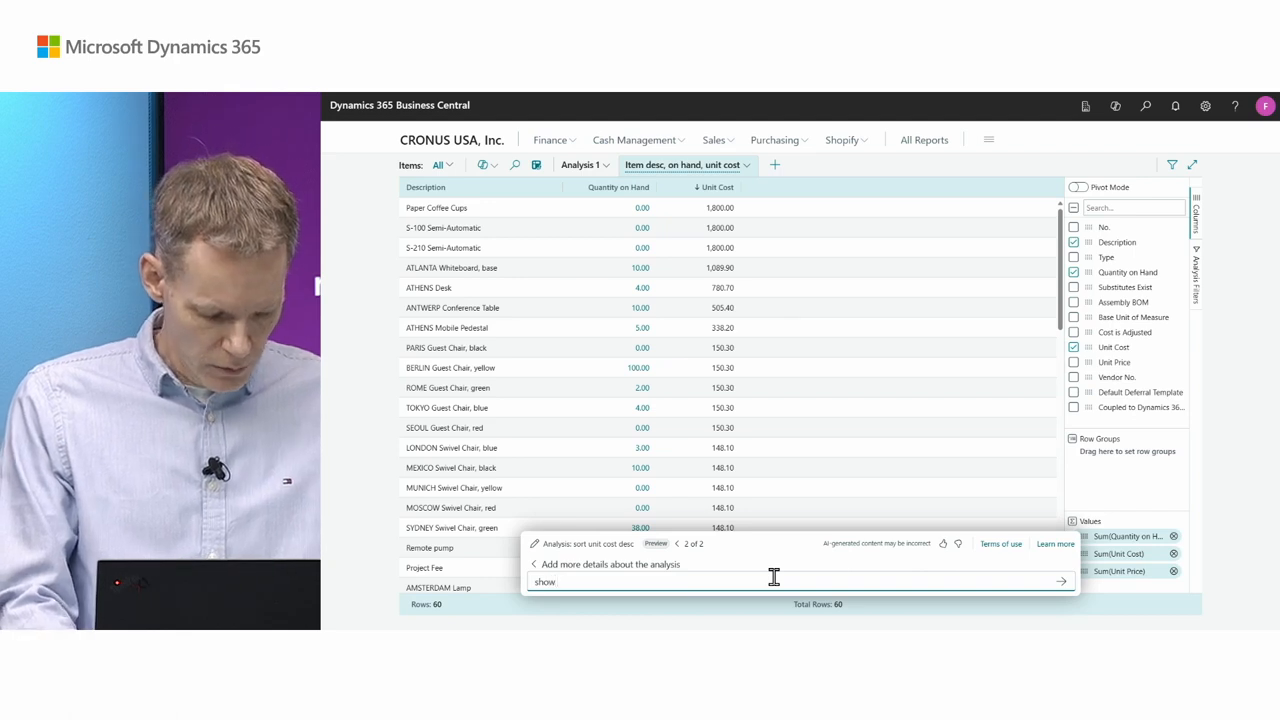
{"action": "type", "text": " onl"}
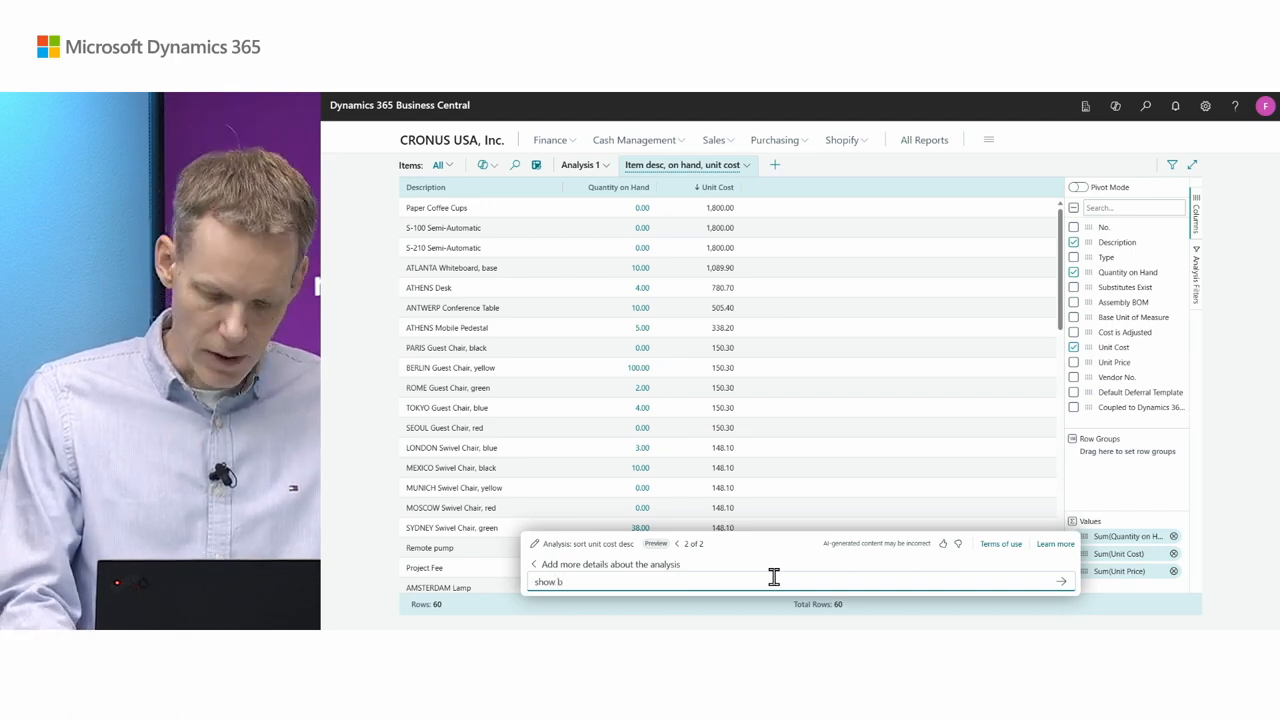
{"action": "type", "text": "y item"}
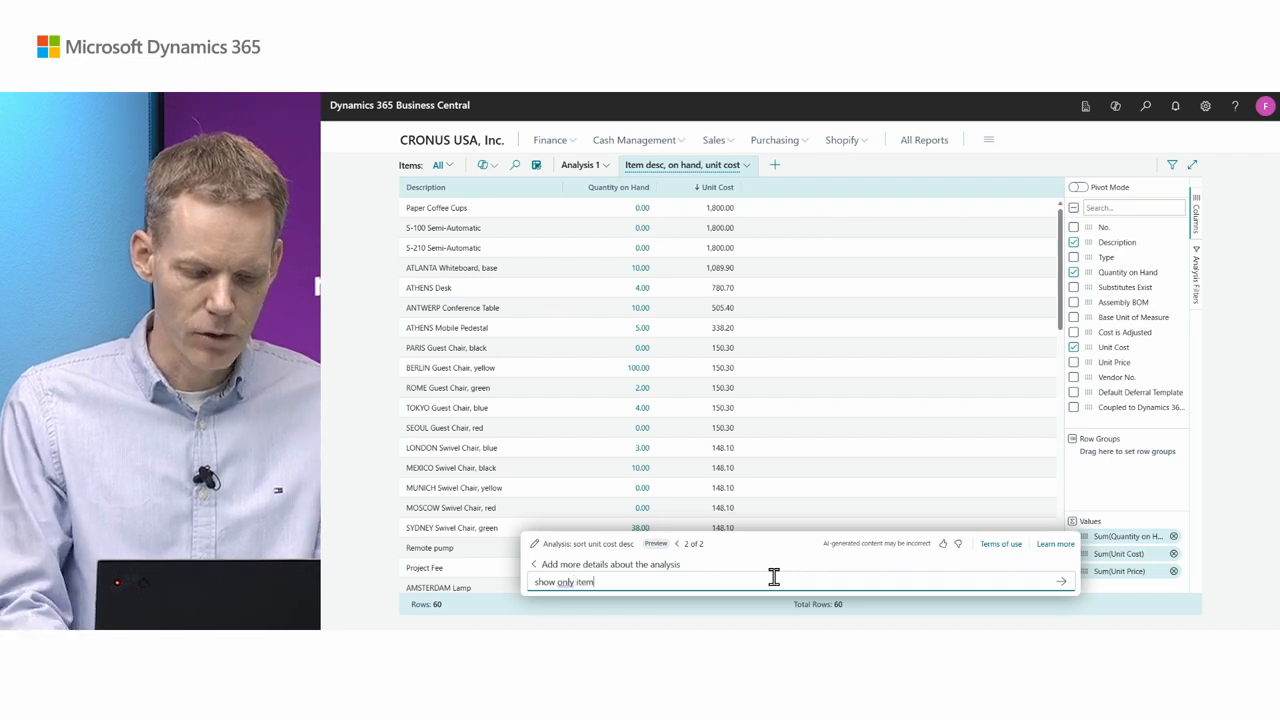
{"action": "type", "text": "s"}
{"action": "type", "text": " wi"}
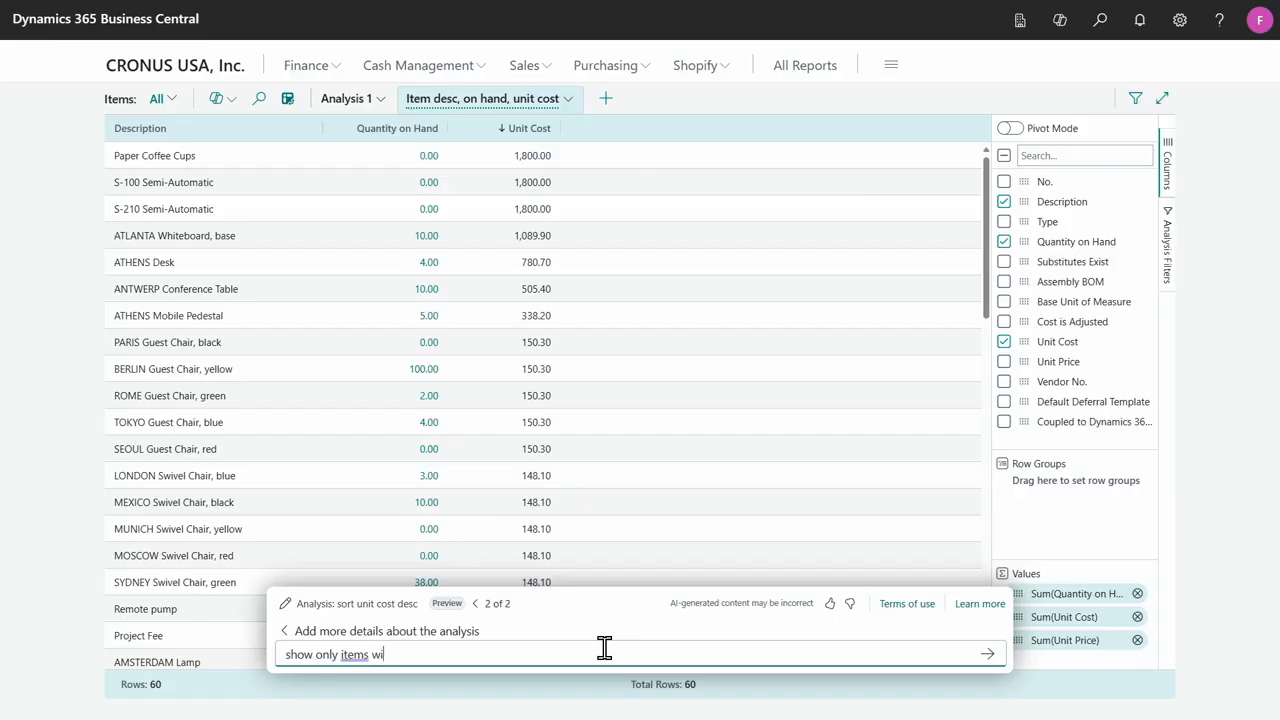
{"action": "type", "text": "th a replacemetn"}
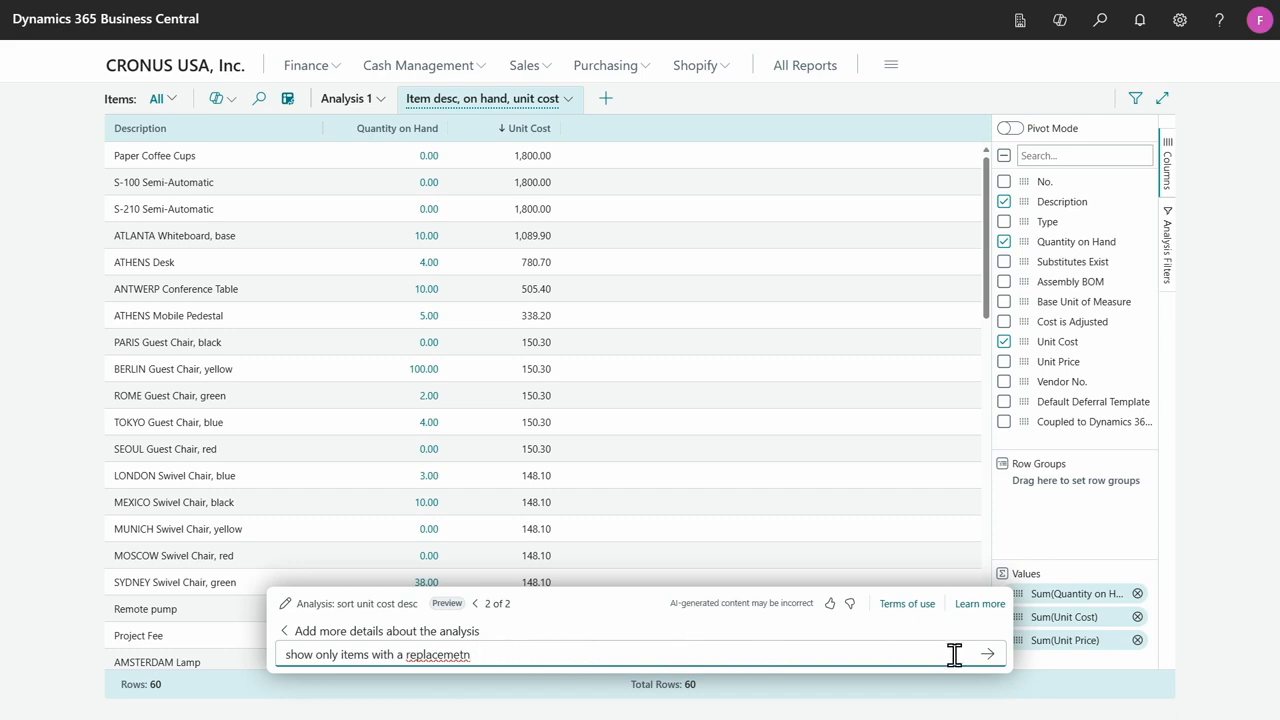
{"action": "left_click", "coordinate": [988, 656]}
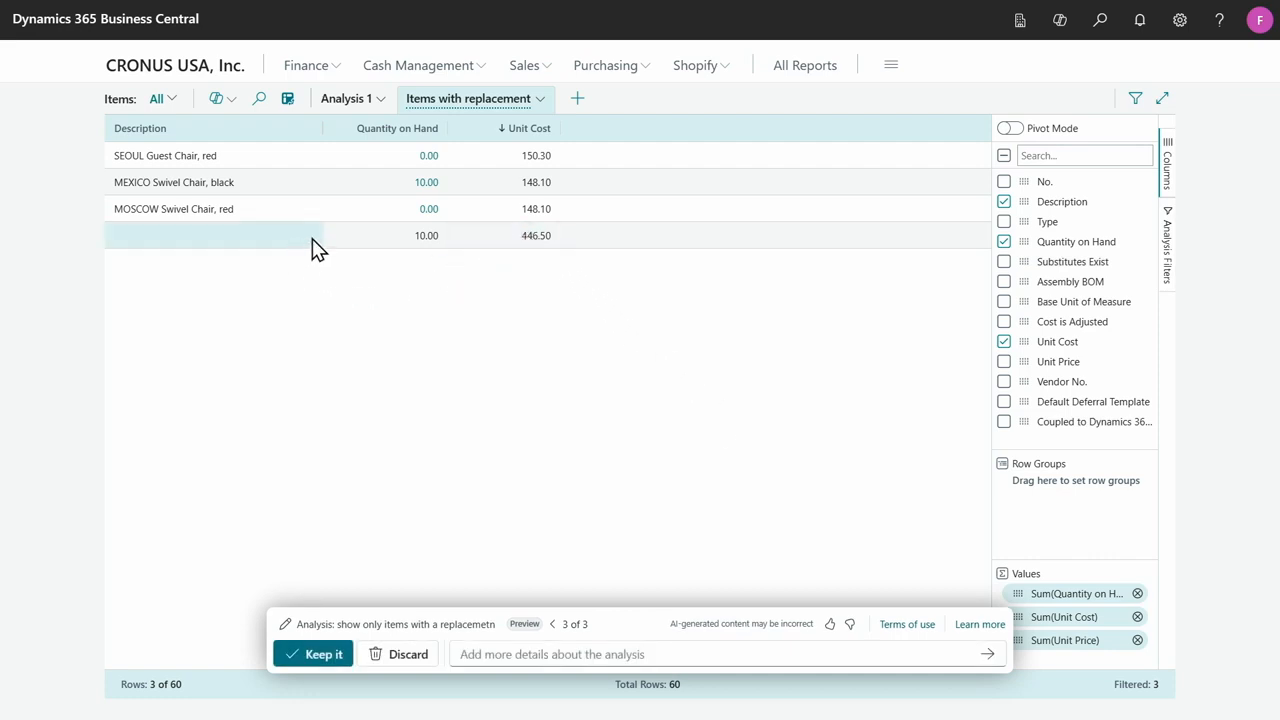
- Inspect the Substitutes Exist filter in the analysis filters and keep the generated analysis
{"action": "left_click", "coordinate": [492, 122]}
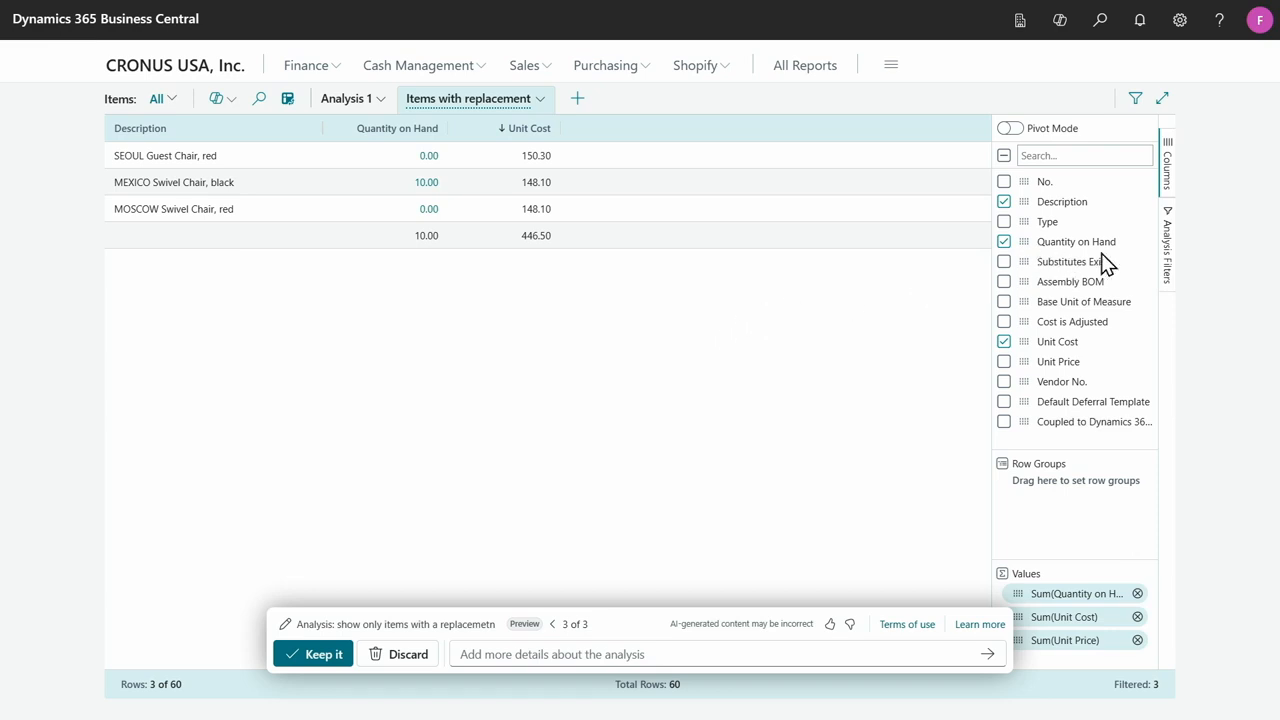
{"action": "left_click", "coordinate": [1167, 252]}
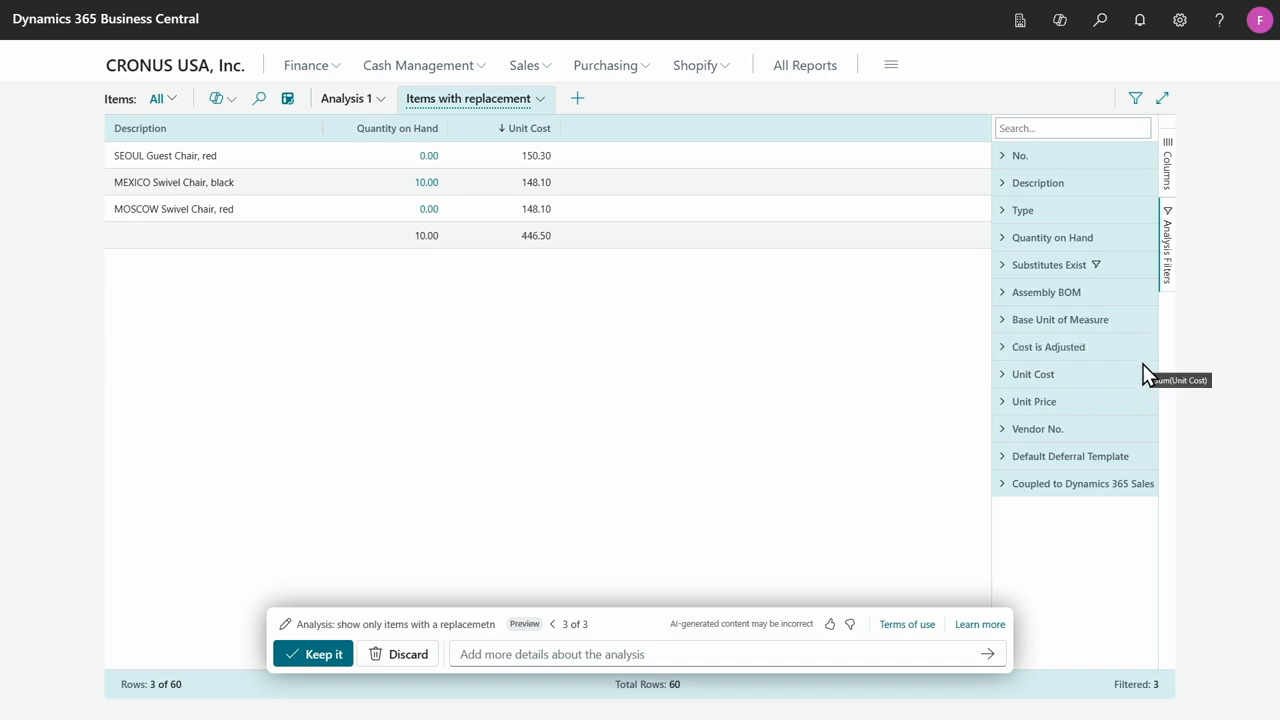
{"action": "left_click", "coordinate": [1003, 268]}
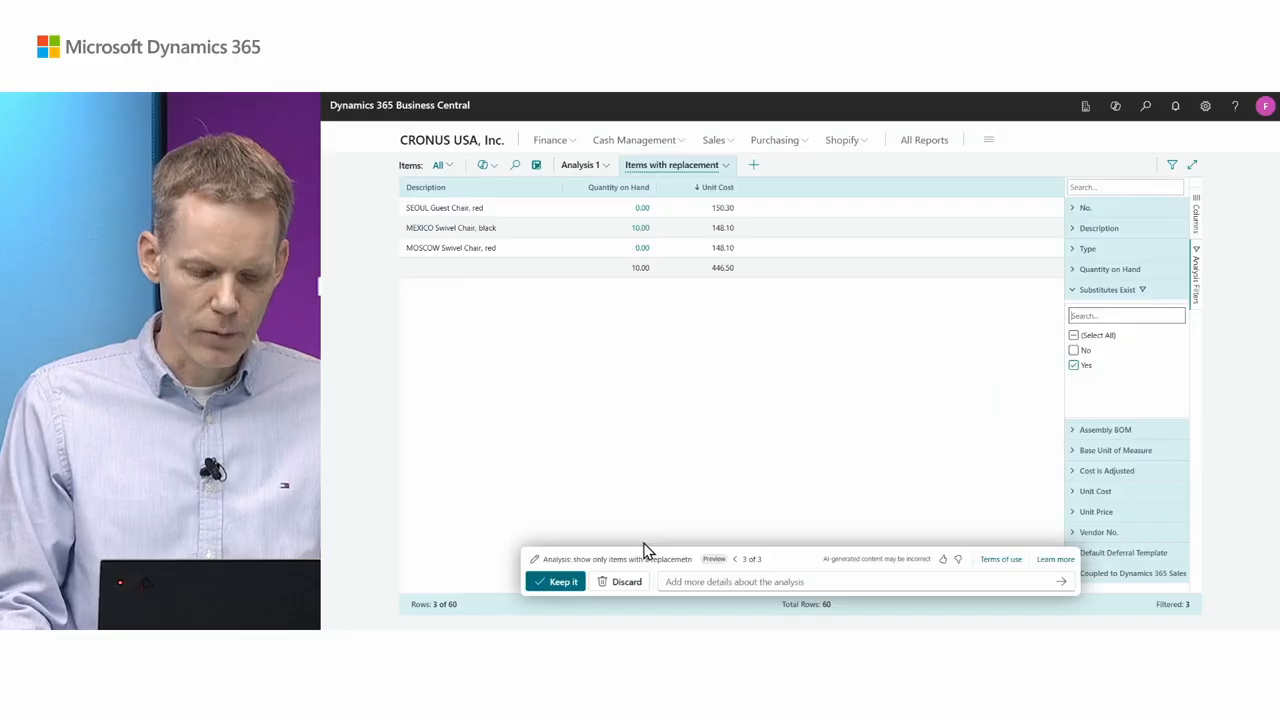
{"action": "left_click", "coordinate": [564, 583]}
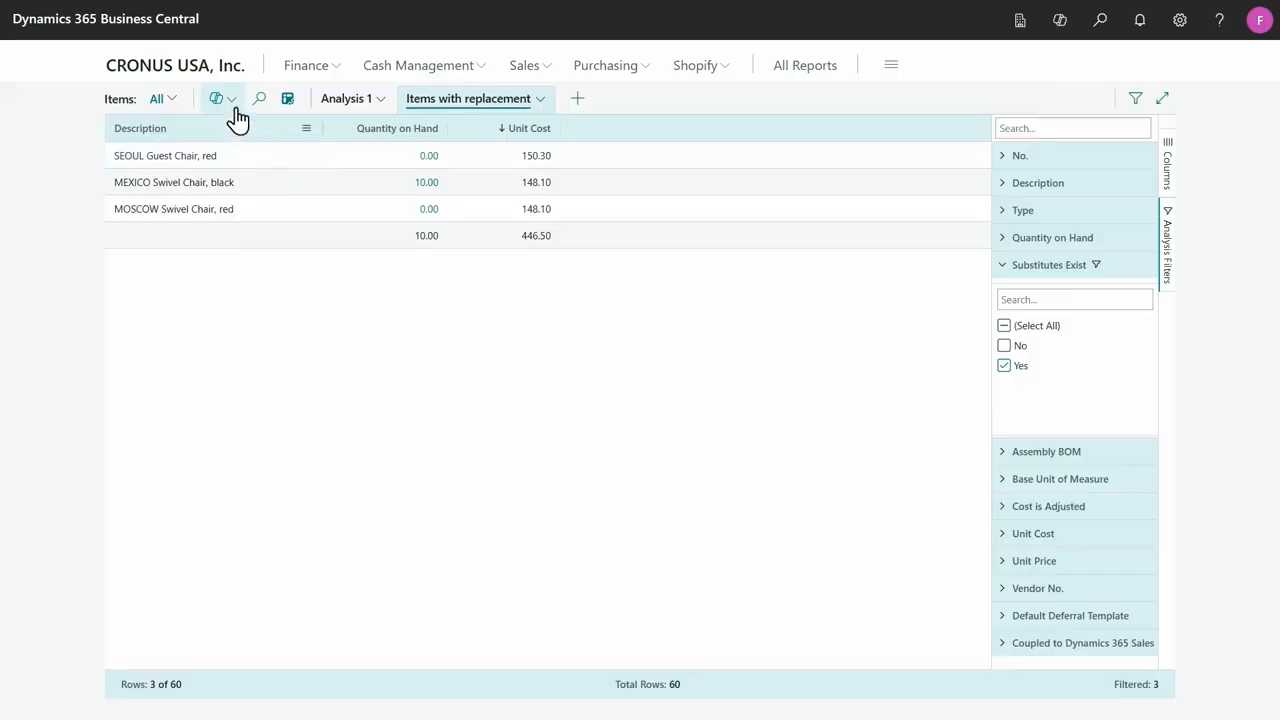
- Generate a new Copilot analysis from the prompt guide's Add structure suggestion as "Group by vendor", and expand the first vendor group
{"action": "left_click", "coordinate": [233, 101]}
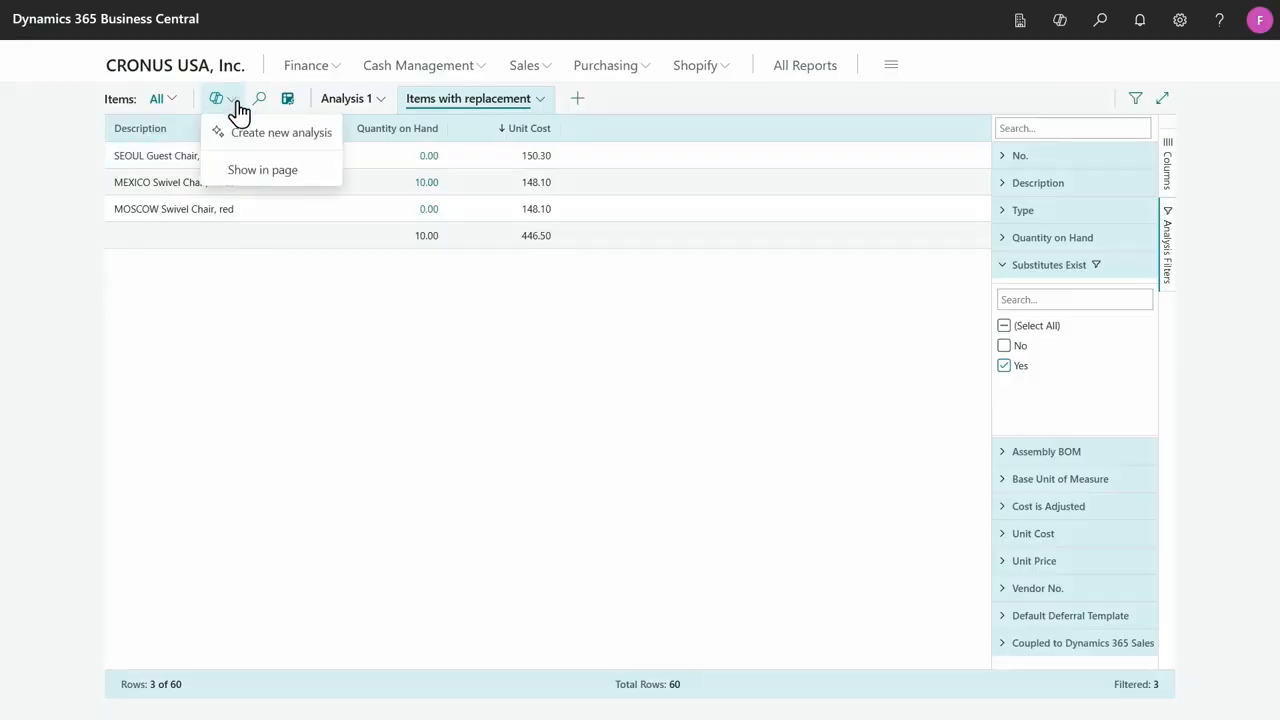
{"action": "left_click", "coordinate": [270, 138]}
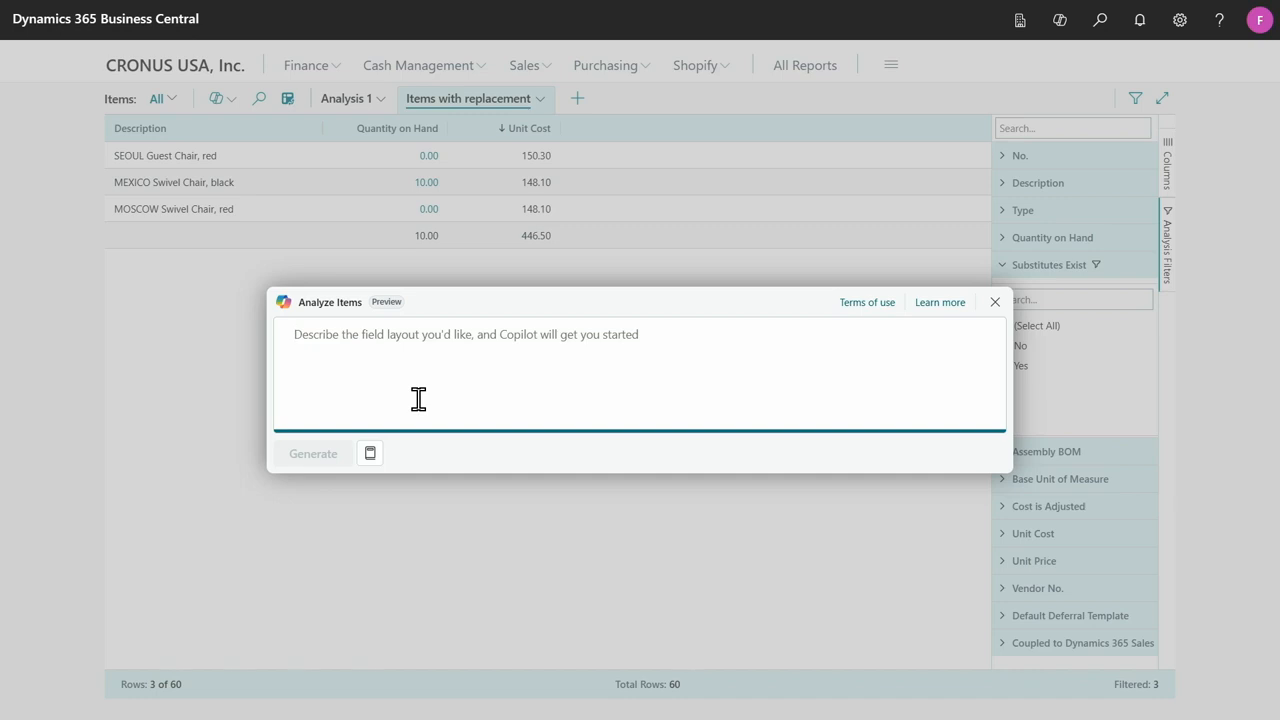
{"action": "left_click", "coordinate": [377, 463]}
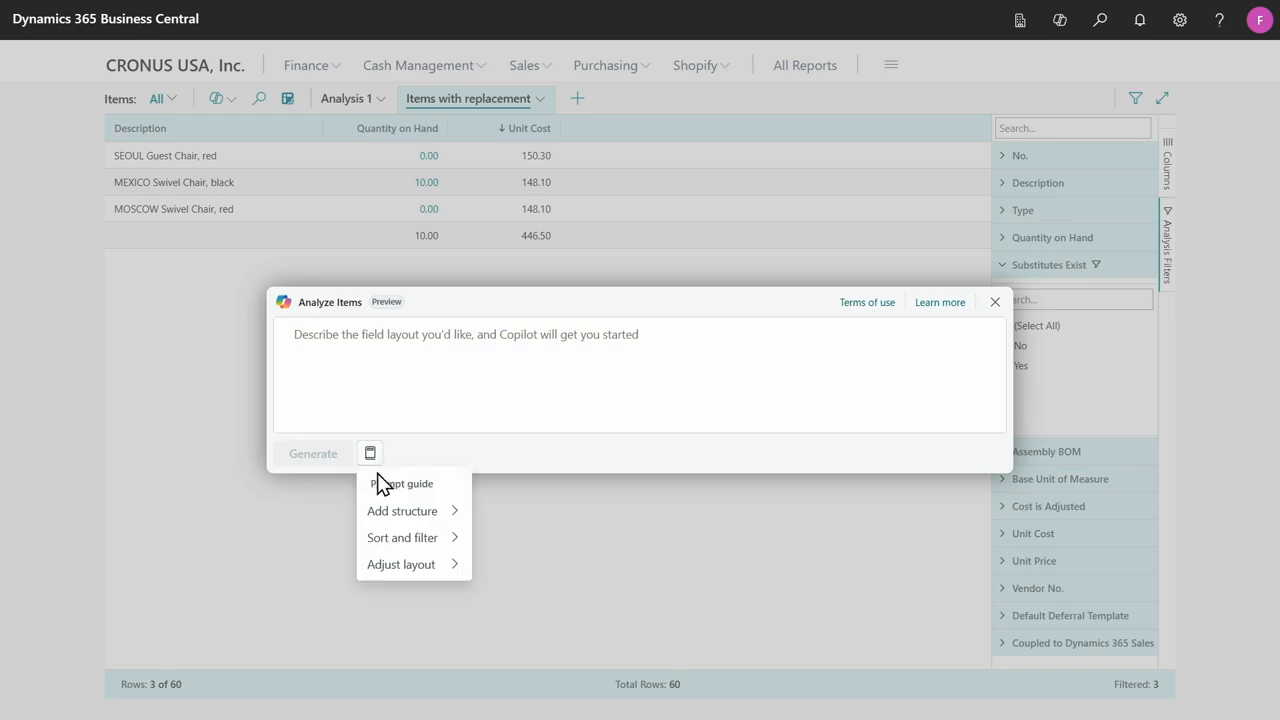
{"action": "mouse_move", "coordinate": [382, 516]}
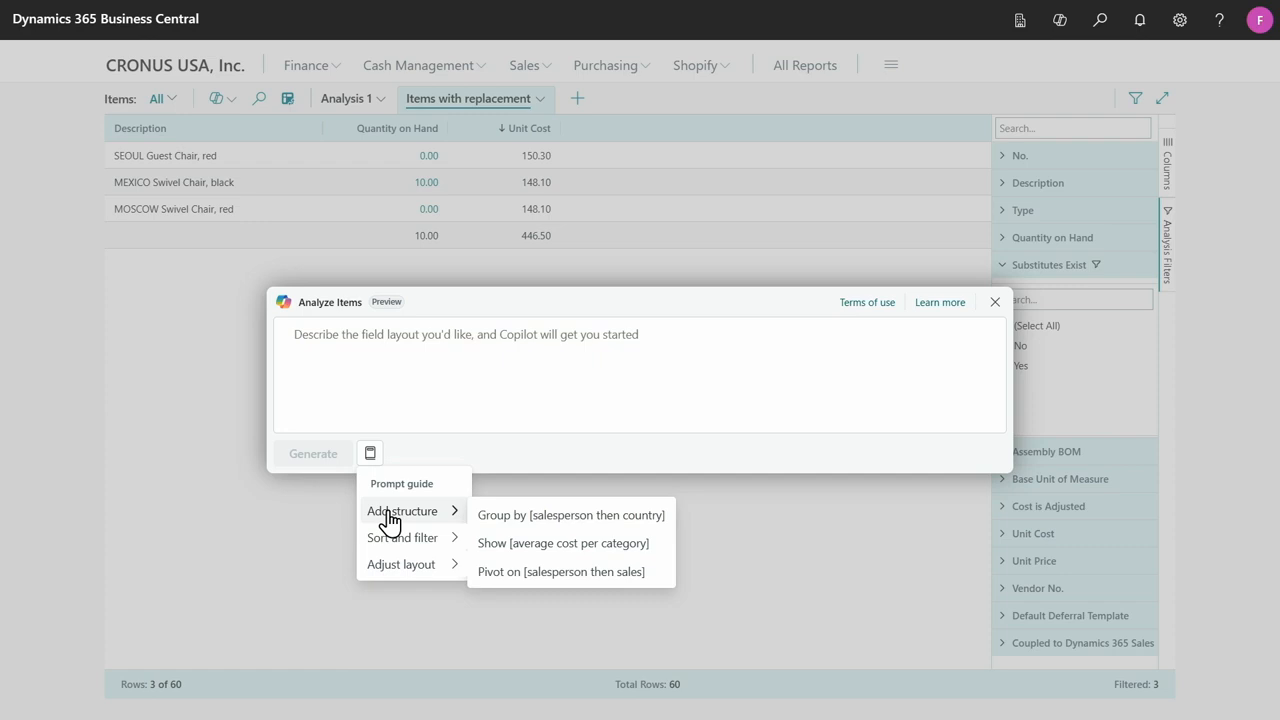
{"action": "mouse_move", "coordinate": [393, 539]}
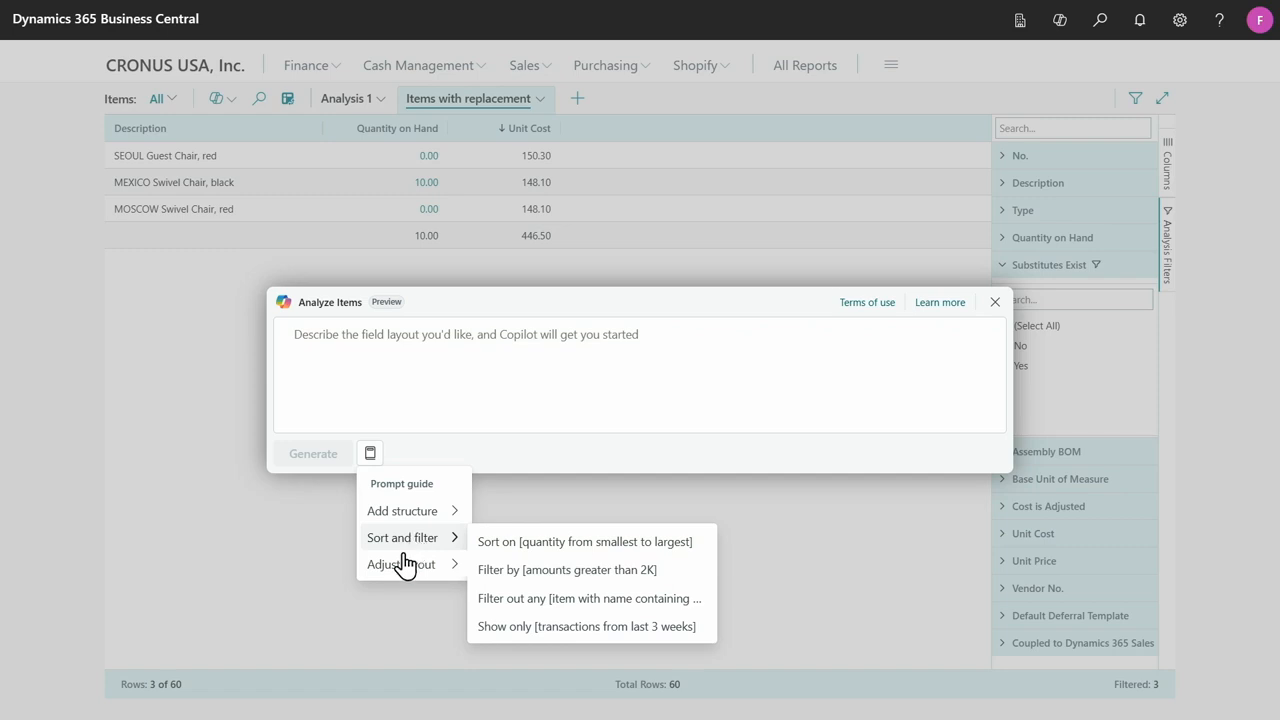
{"action": "mouse_move", "coordinate": [403, 572]}
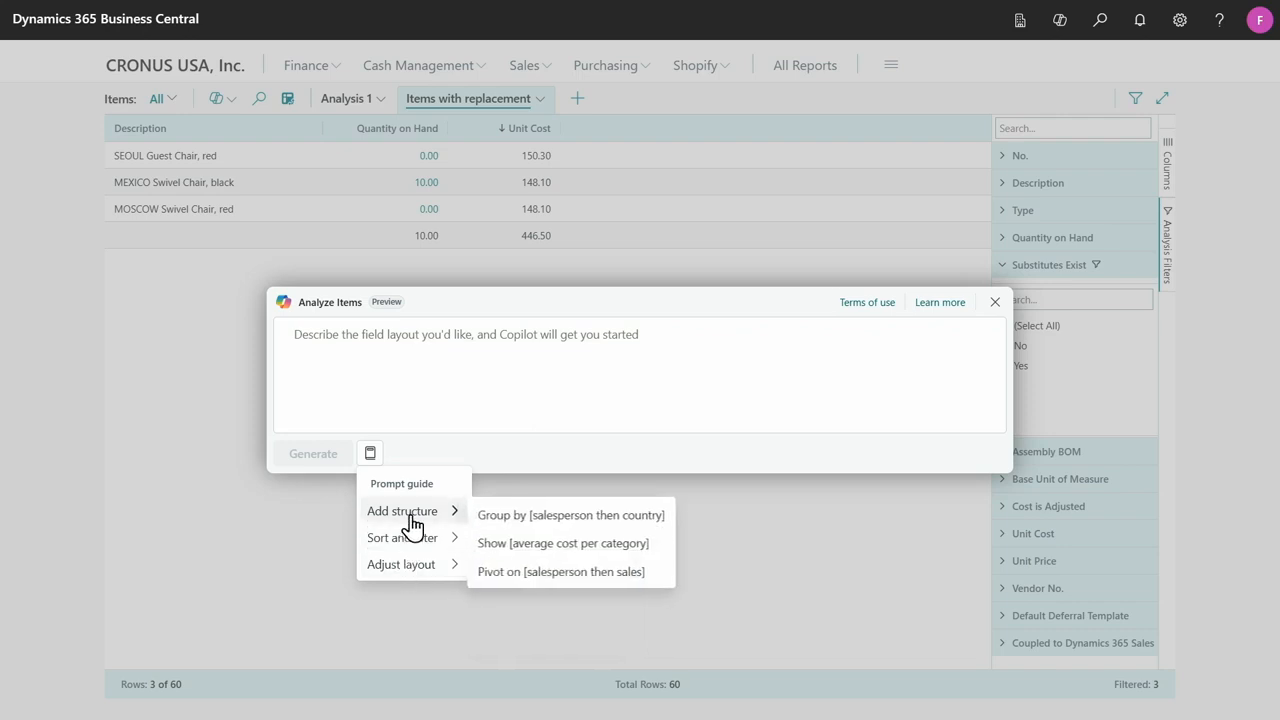
{"action": "left_click", "coordinate": [489, 517]}
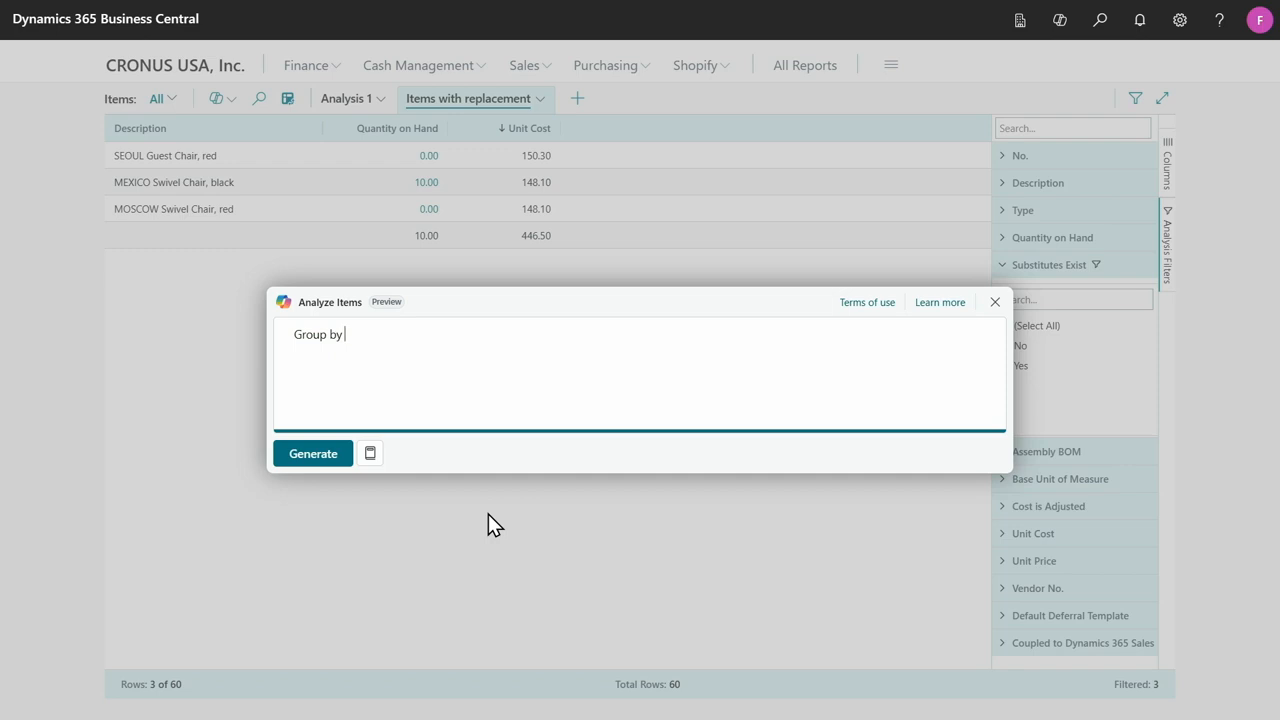
{"action": "type", "text": "vendor"}
{"action": "left_click", "coordinate": [313, 453]}
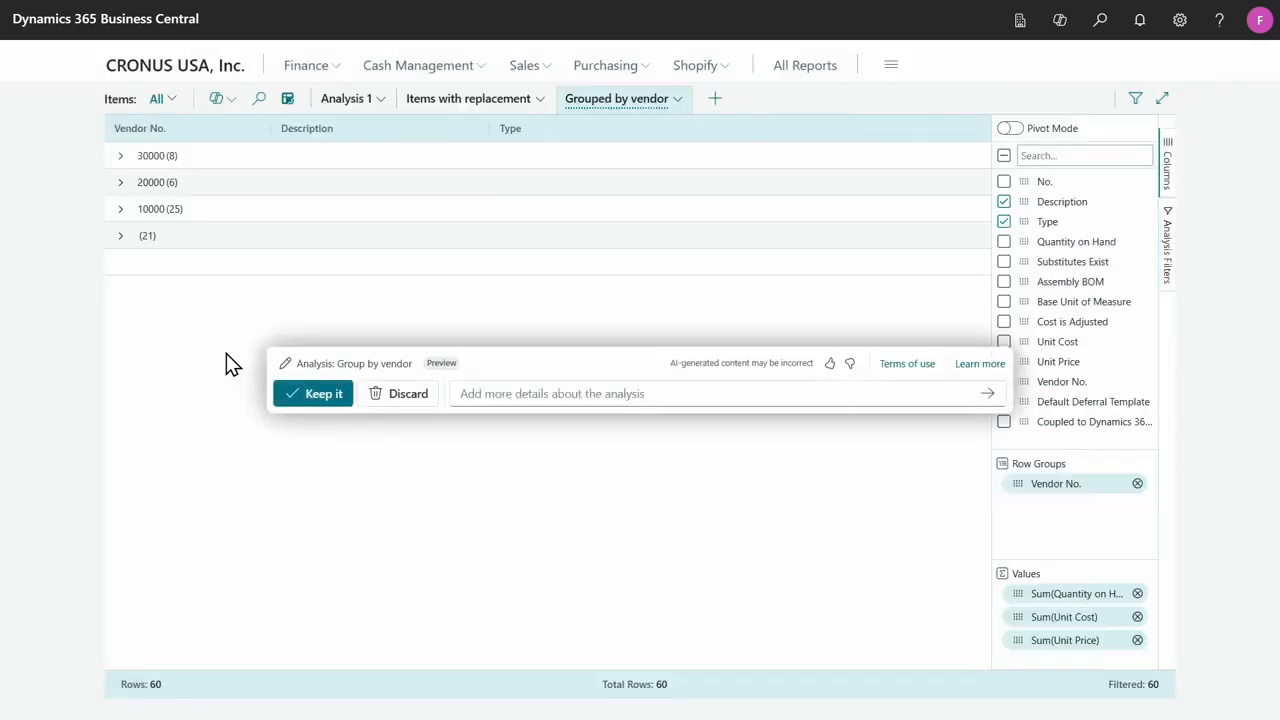
{"action": "left_click", "coordinate": [121, 157]}
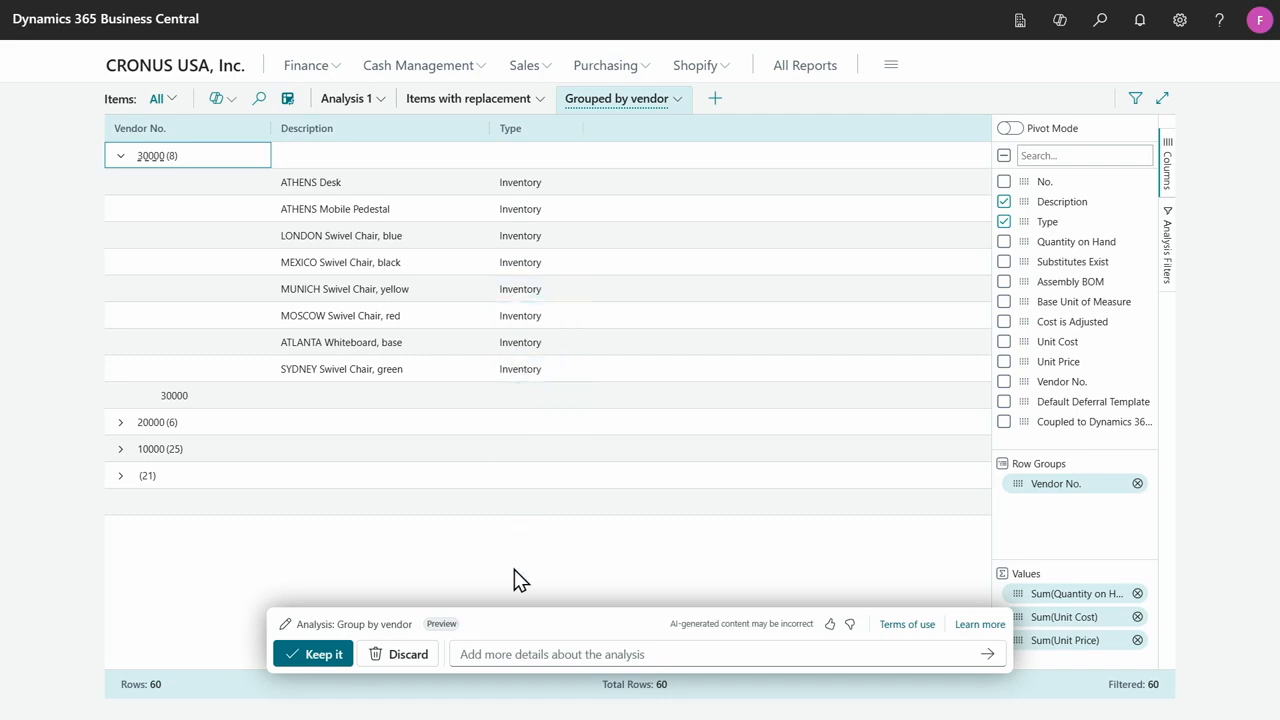
- Have Copilot rename the grouped analysis with the prompt "rename tab to Items per vendor"
{"action": "left_click", "coordinate": [540, 646]}
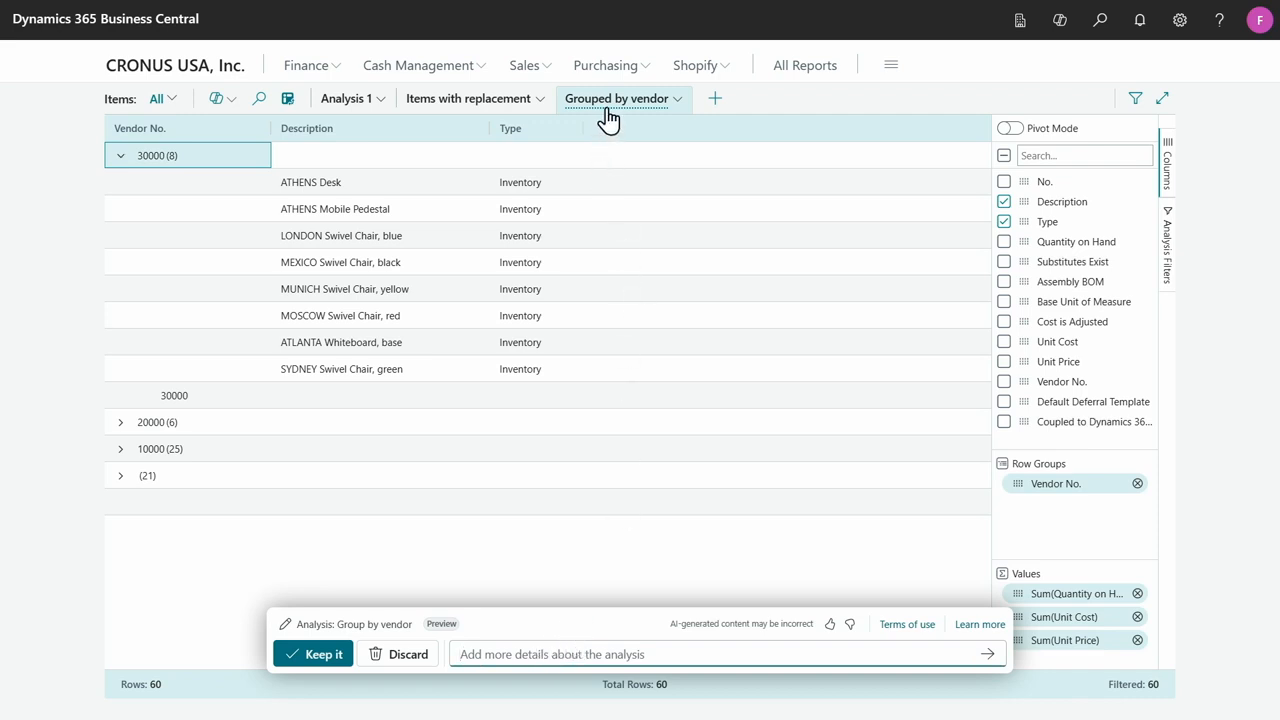
{"action": "left_click", "coordinate": [548, 655]}
{"action": "type", "text": "re"}
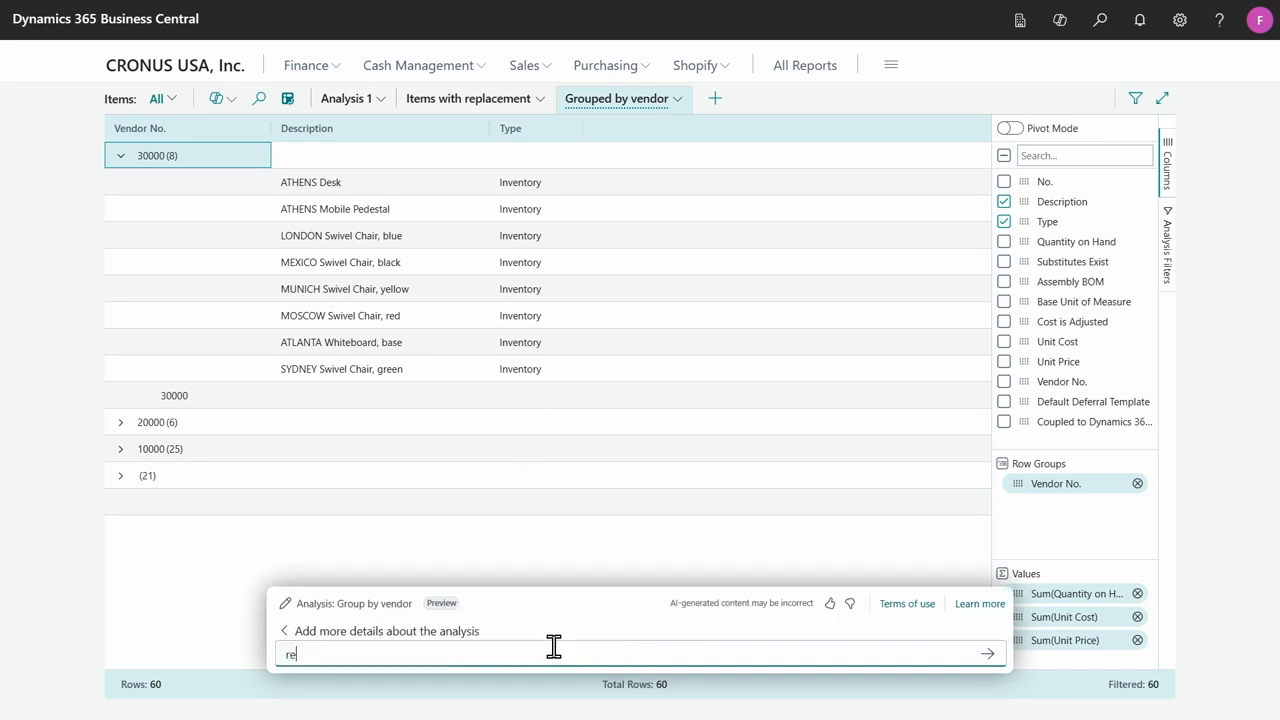
{"action": "type", "text": "name tab to Items per "}
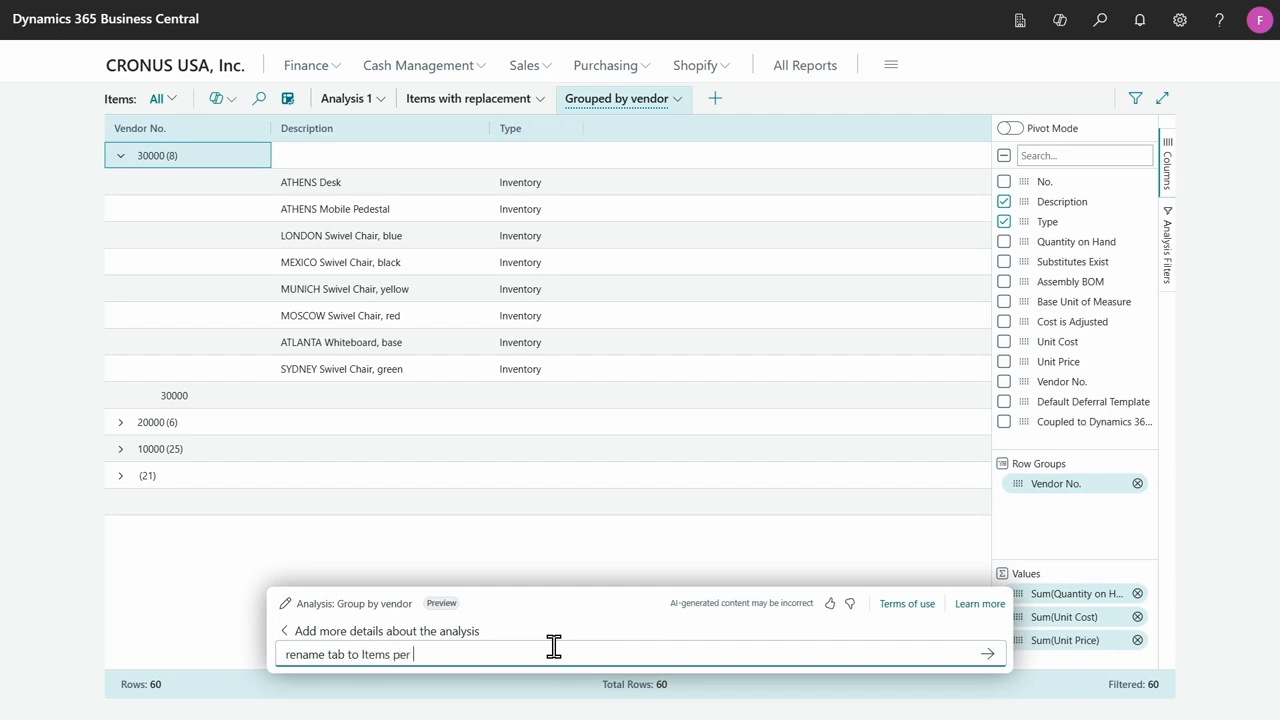
{"action": "type", "text": "vendor"}
{"action": "key", "text": "Return"}
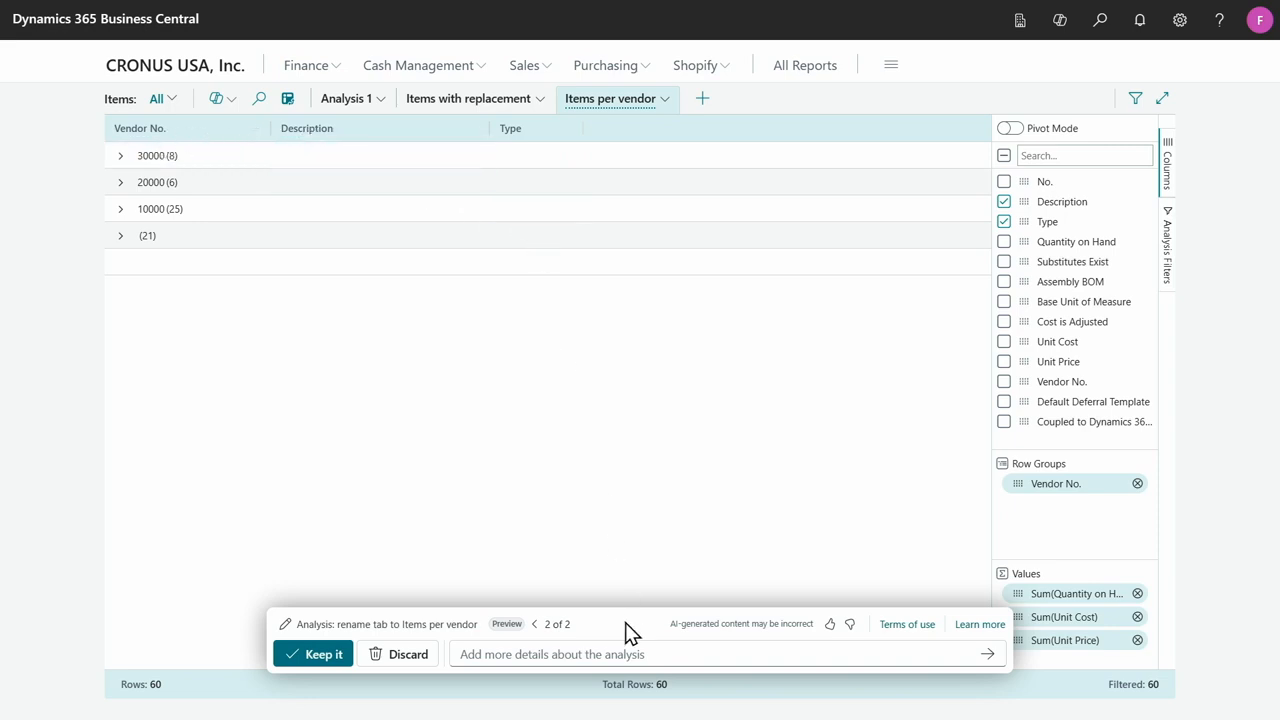
- Hide the Type column in the Items per vendor analysis
{"action": "left_click", "coordinate": [629, 654]}
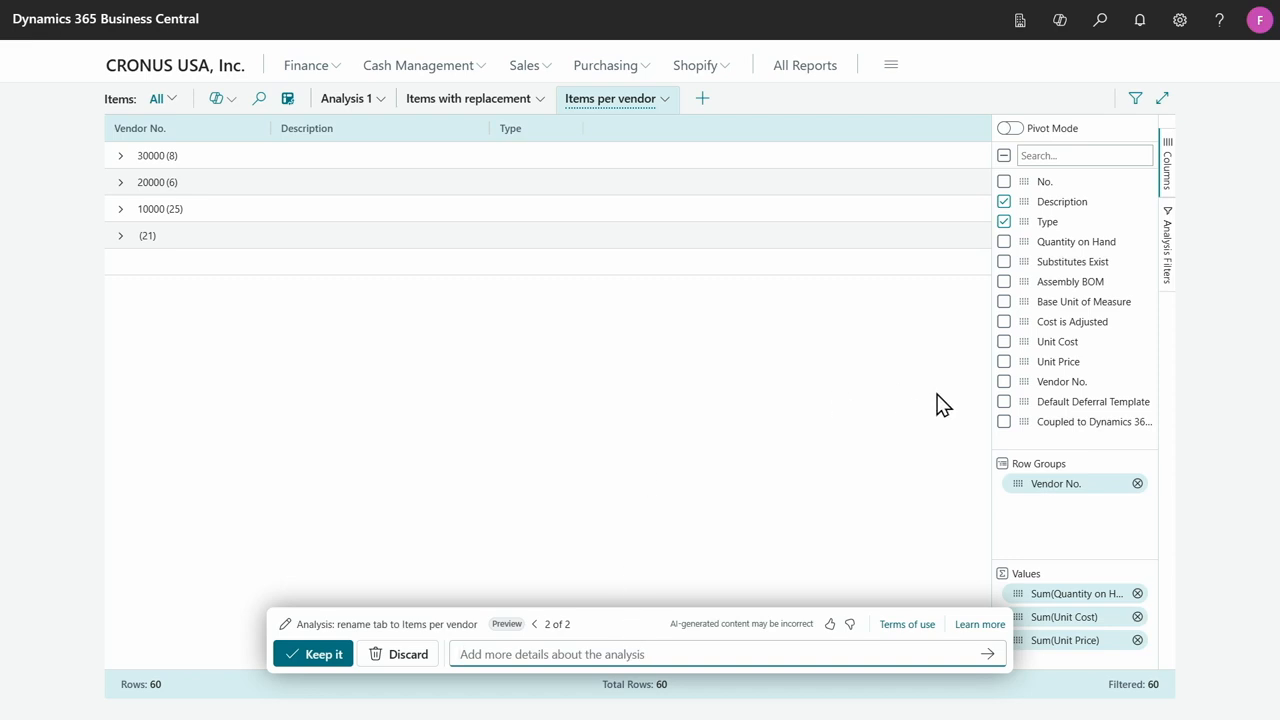
{"action": "left_click", "coordinate": [1005, 222]}
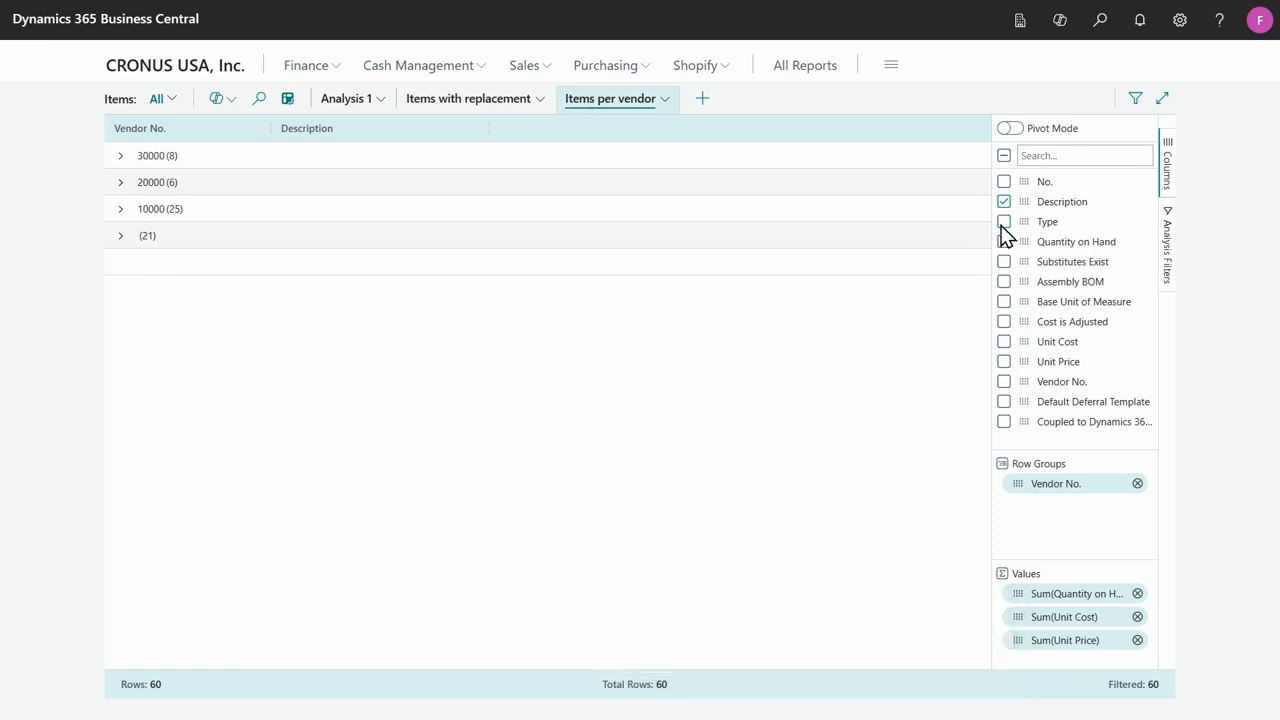